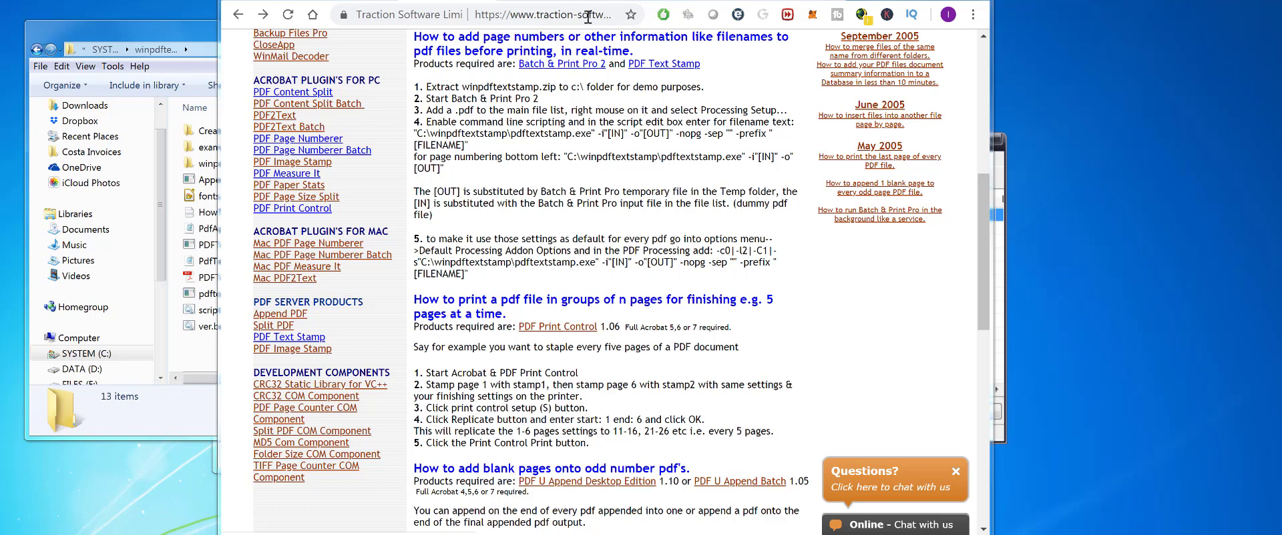
View the full web address of the Traction Software tips page
left_click(527, 21)
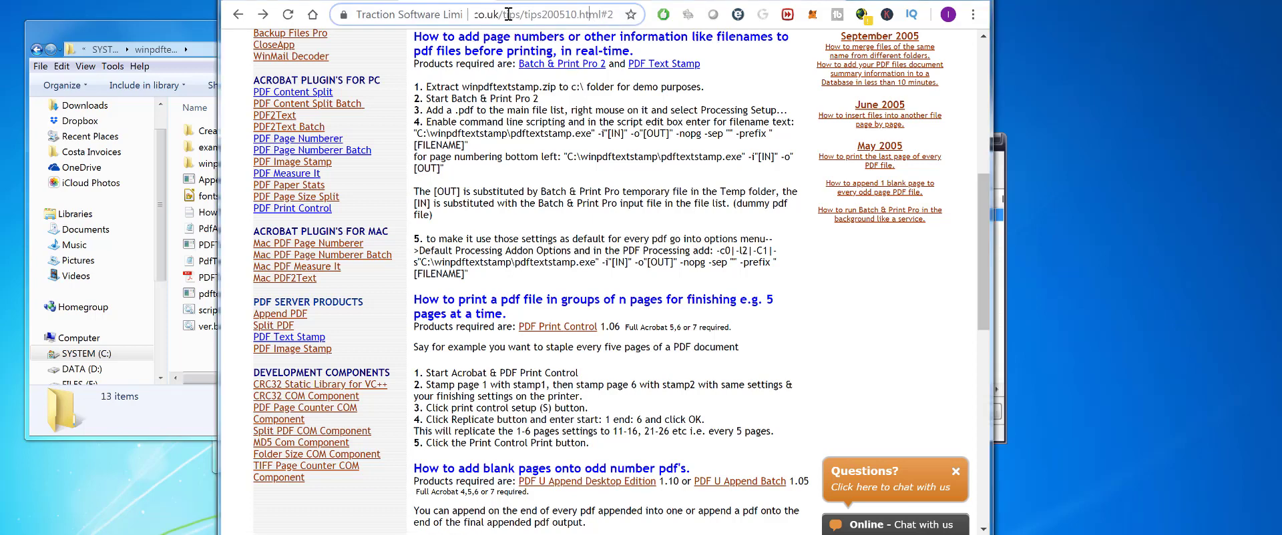
left_click_drag(504, 14, 539, 14)
left_click(523, 20)
left_click(733, 66)
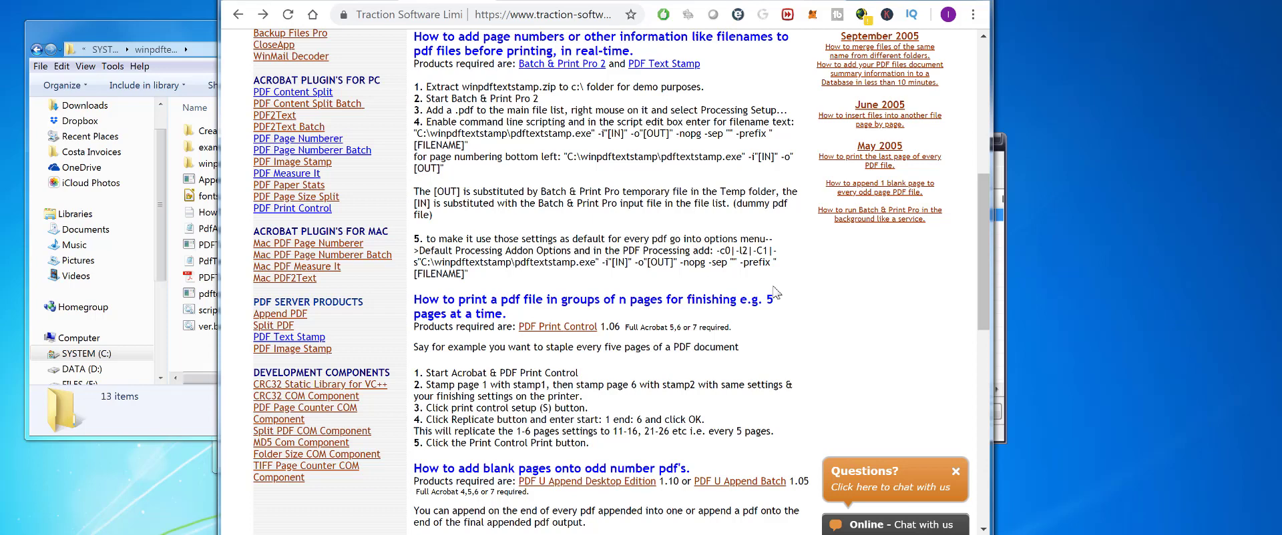
Switch to Batch & Print and open the internal PDF printing options for PDFBookmarkPrintHelp.pdf
left_click(999, 294)
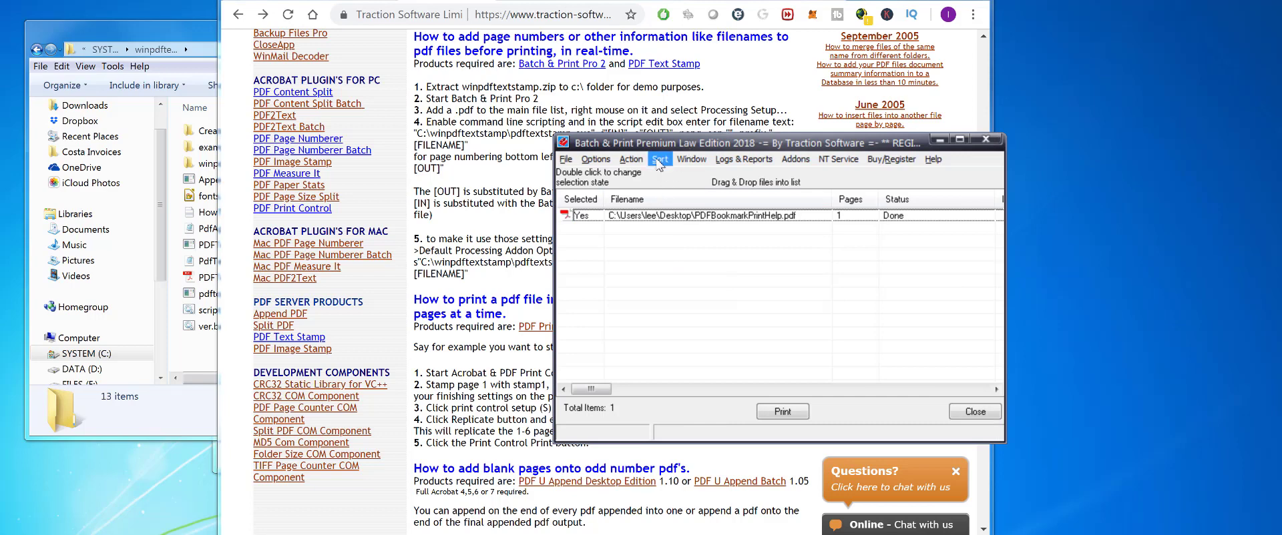
left_click(714, 218)
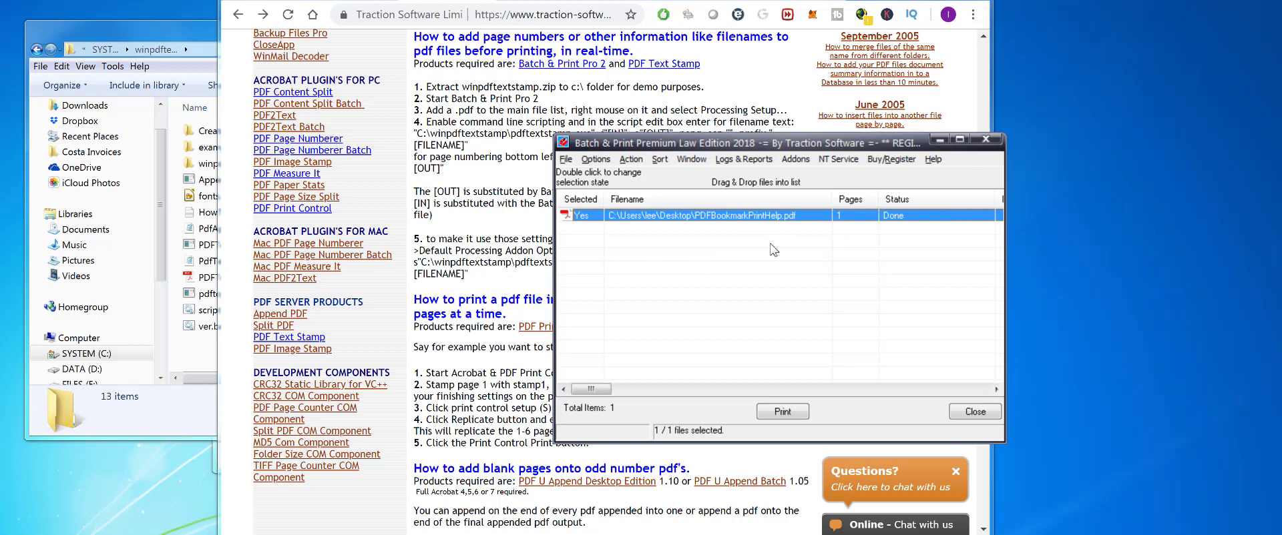
right_click(730, 216)
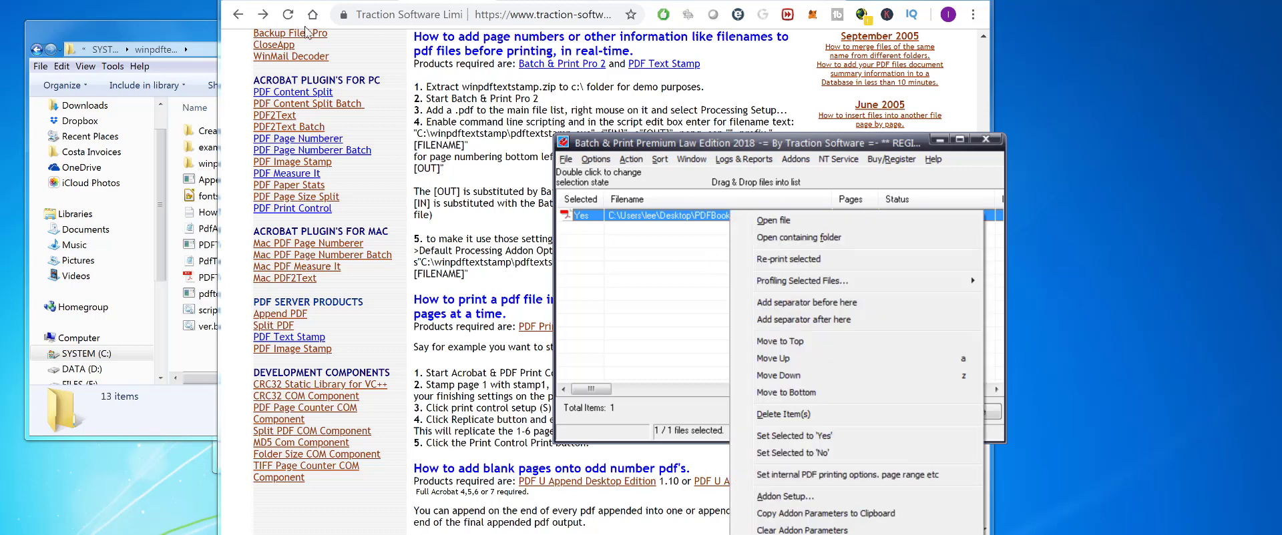
left_click(831, 475)
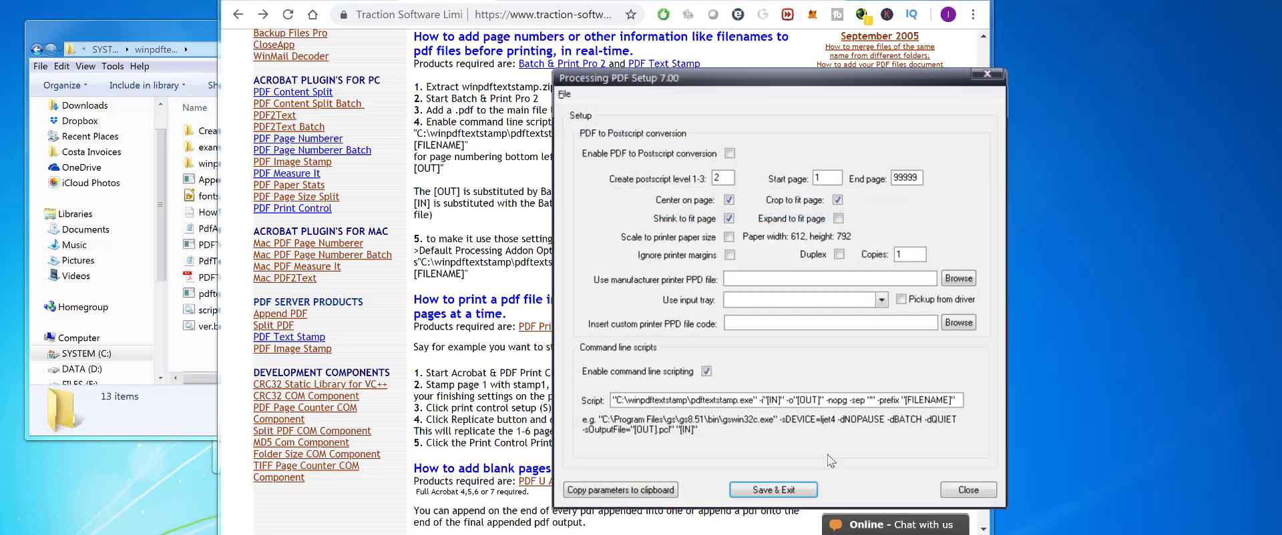
Clear the existing command line script and leave command line scripting enabled
left_click(707, 371)
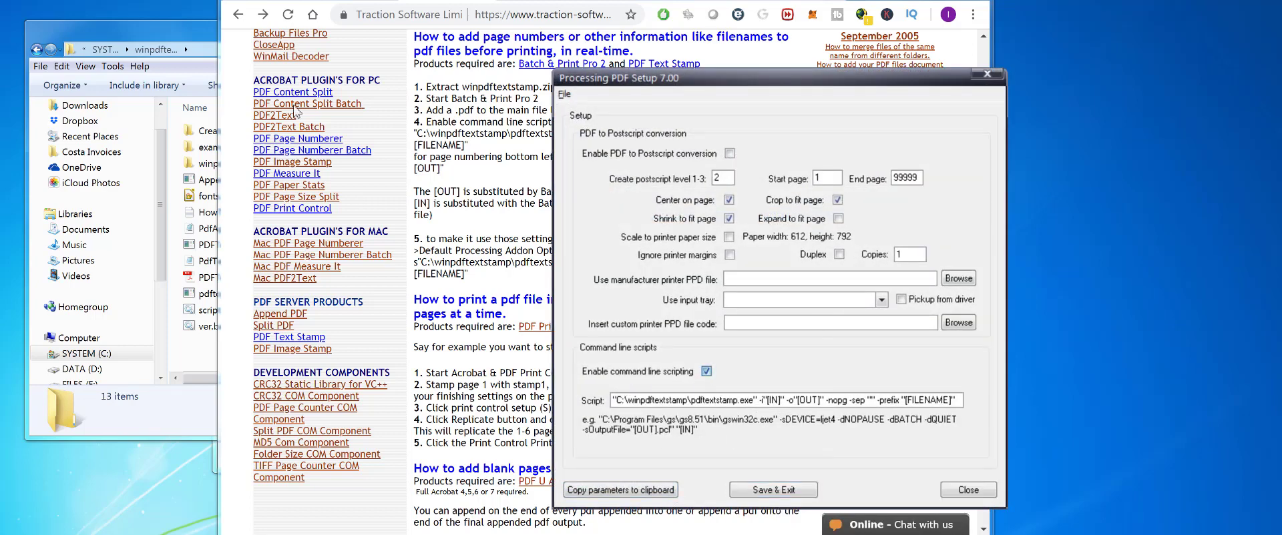
left_click_drag(612, 400, 1130, 396)
key("Delete")
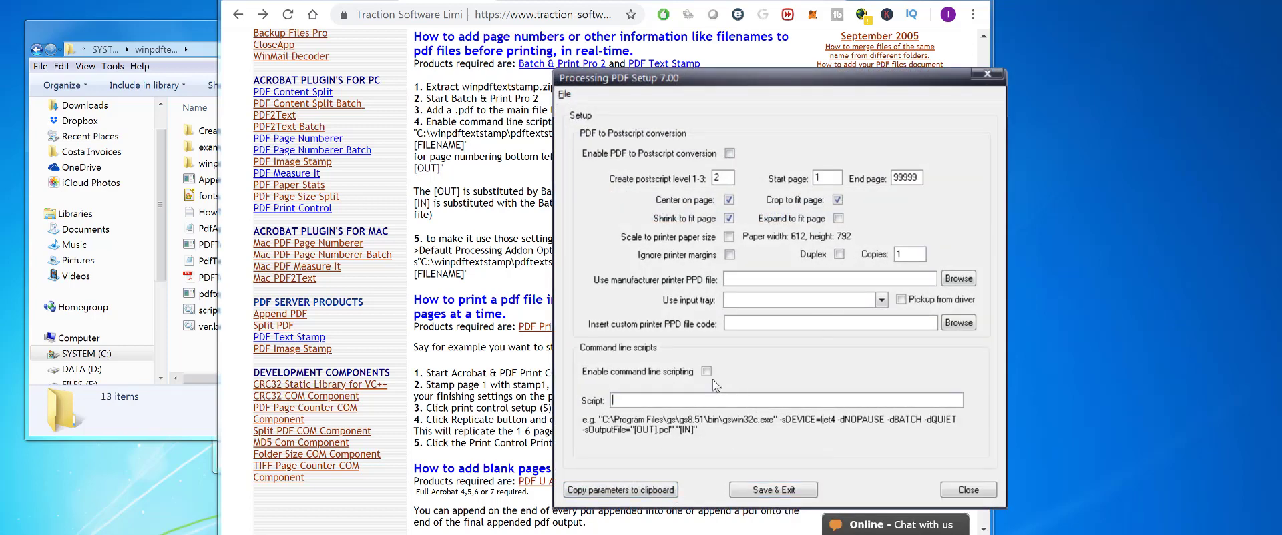
left_click(707, 372)
Copy the filename-stamping pdftextstamp.exe command from item 4 of the web tip into the empty script field
left_click(754, 495)
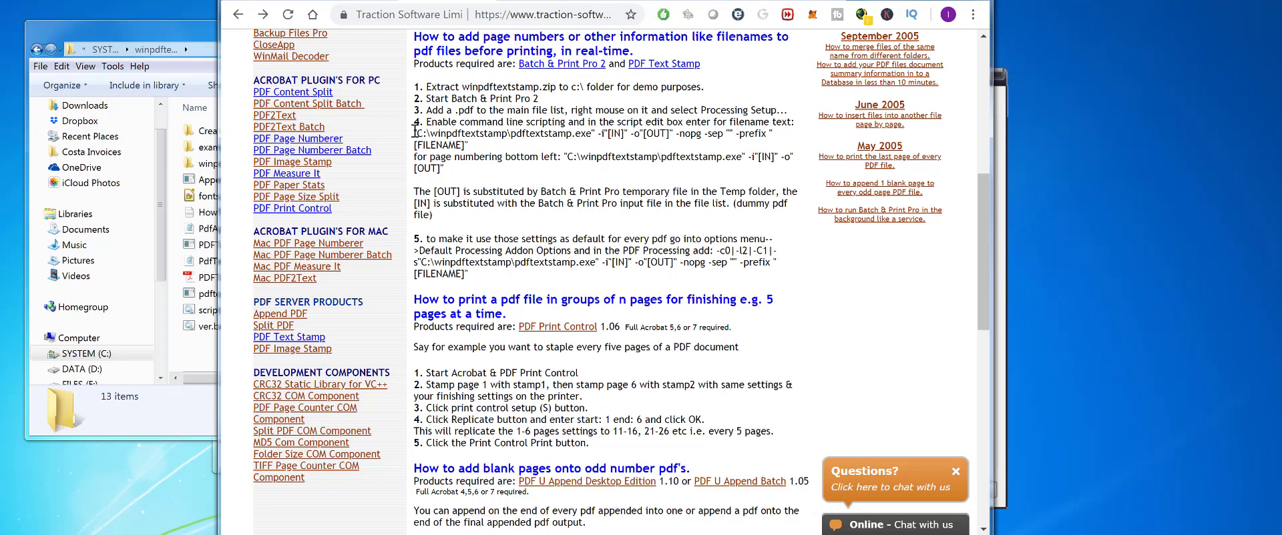
left_click_drag(415, 133, 459, 147)
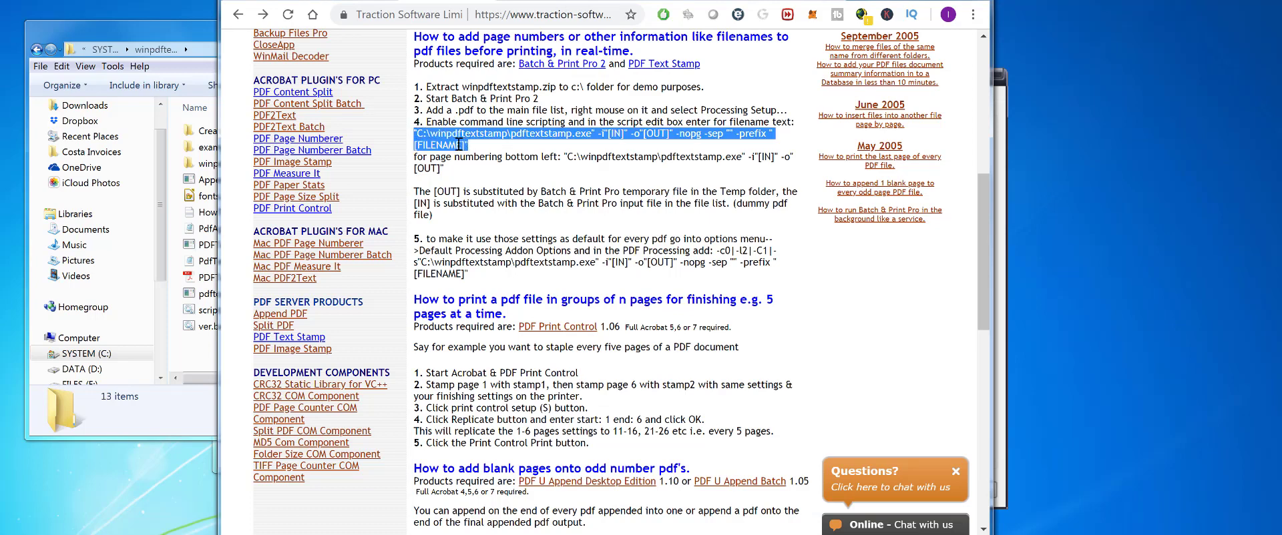
right_click(459, 147)
left_click(491, 156)
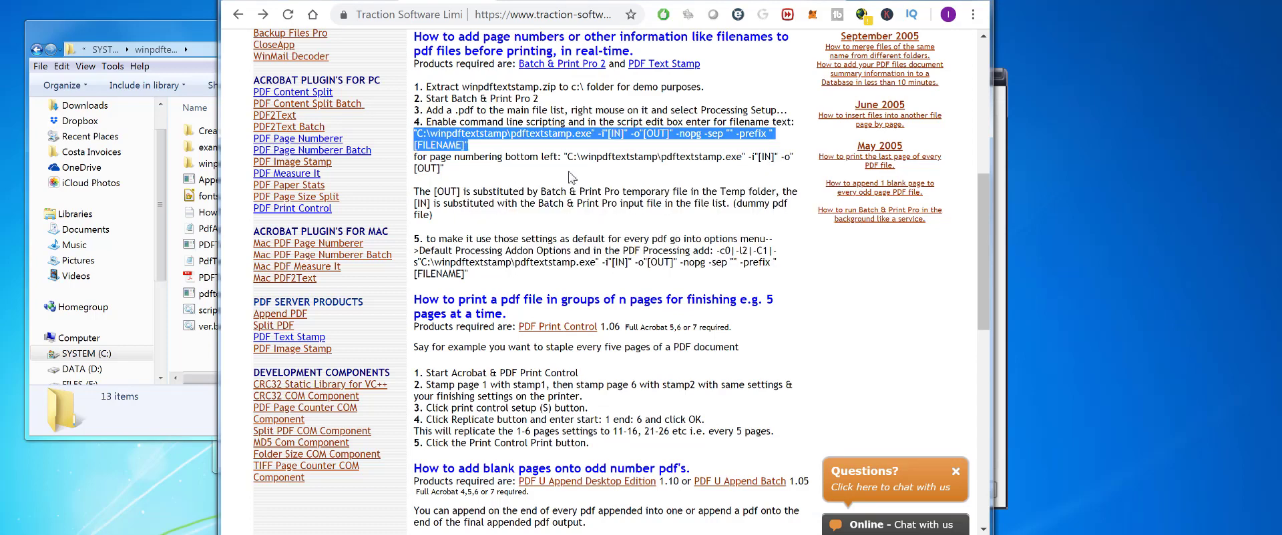
left_click(999, 330)
right_click(691, 400)
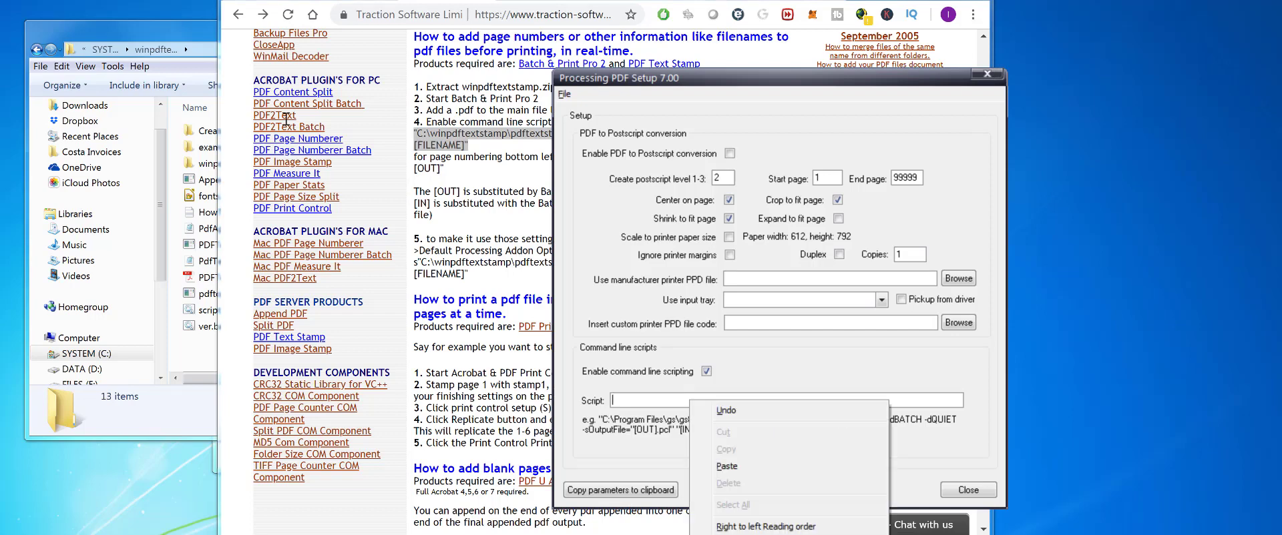
left_click(727, 466)
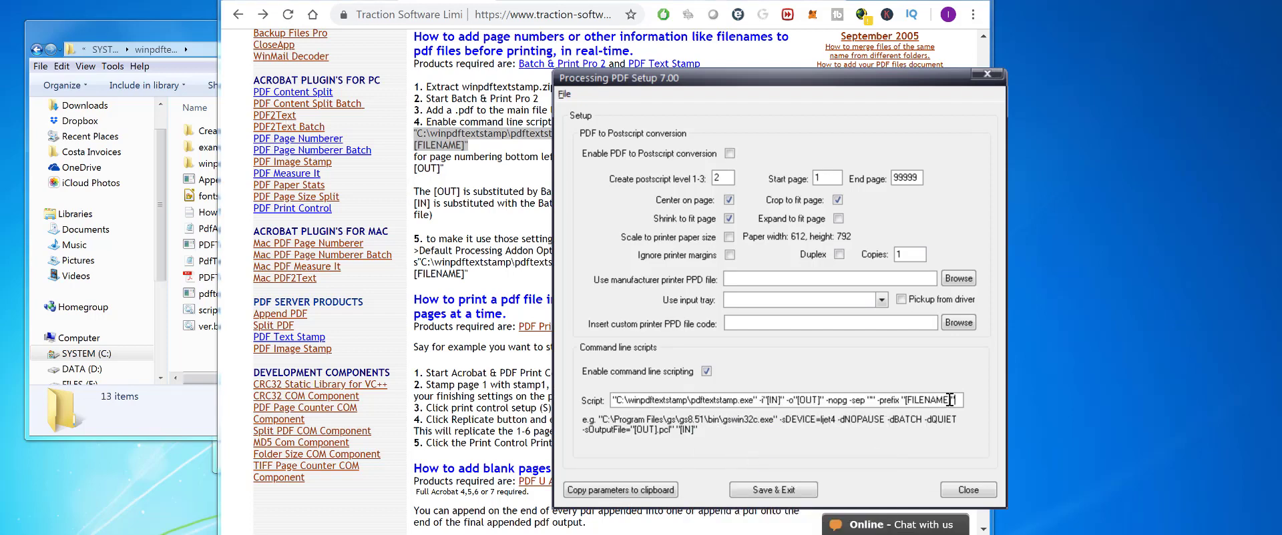
Change the script's prefix to [FILETITLE], append -flipv, copy the parameters to the clipboard and save the setup
key("BackSpace")
key("BackSpace")
key("BackSpace")
key("BackSpace")
type("]")
key("BackSpace")
type("TITLE")
type("-flip")
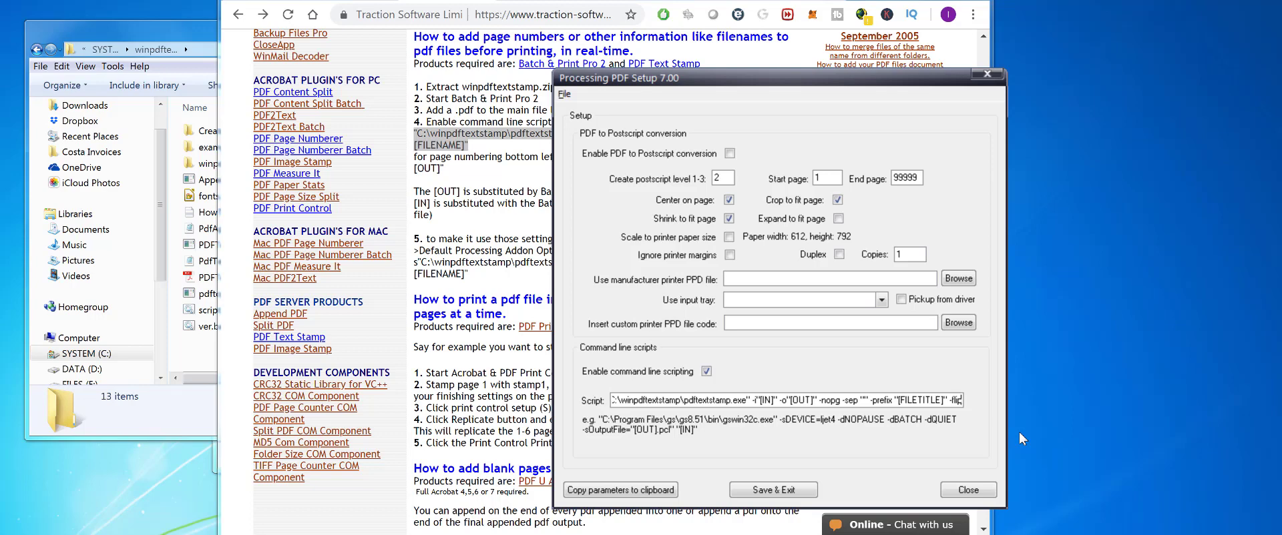
type("v")
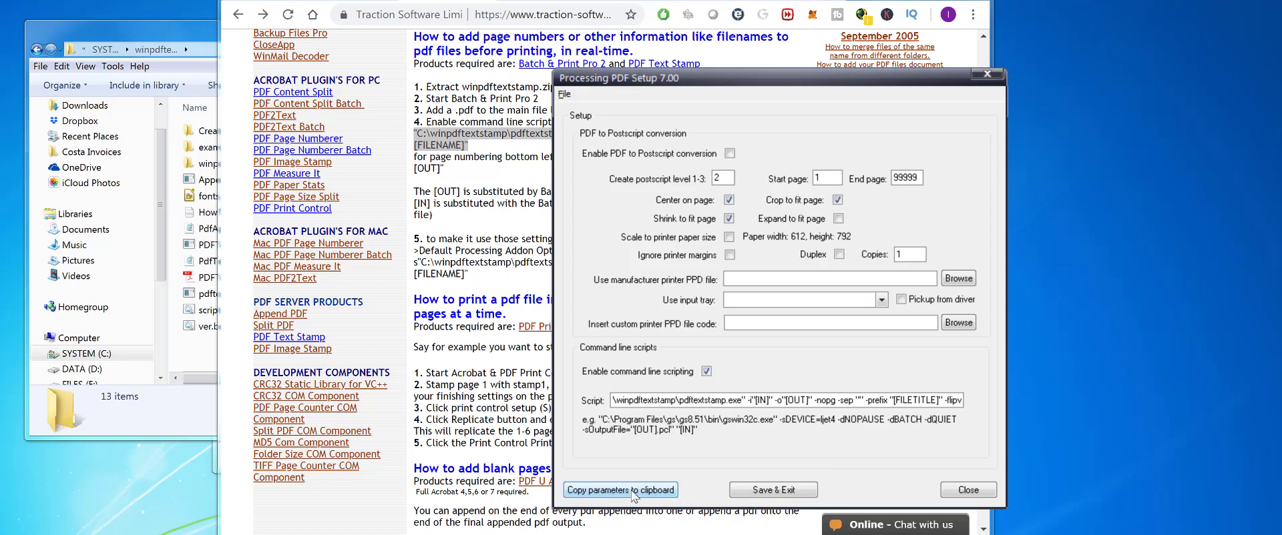
left_click(772, 491)
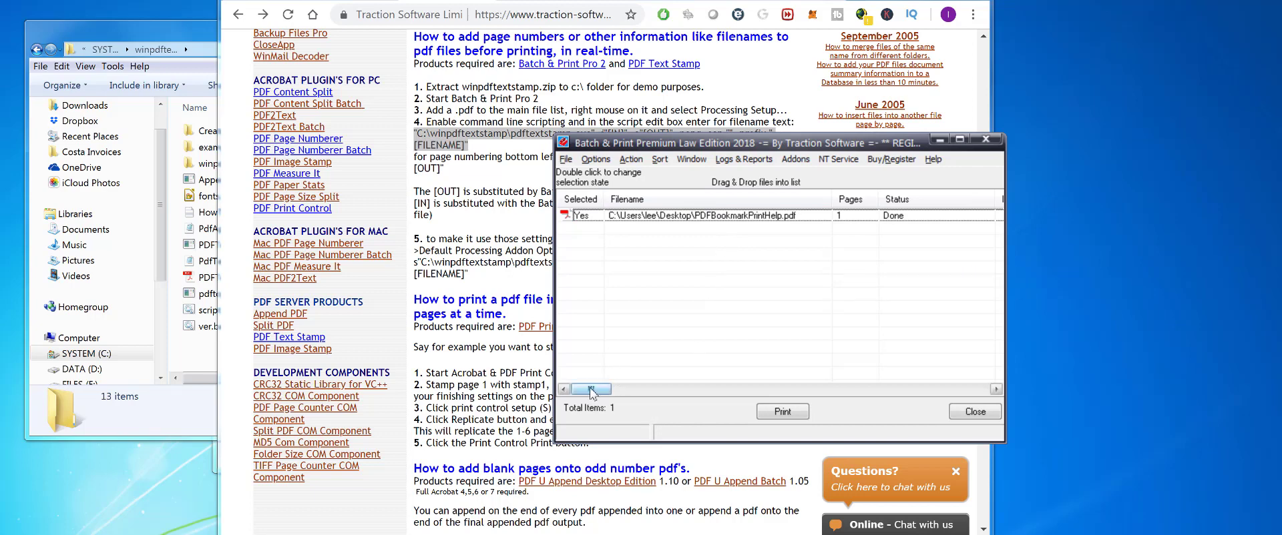
Check the Processing Parameters column for the listed PDF
left_click_drag(590, 388, 855, 396)
left_click_drag(863, 194, 1102, 192)
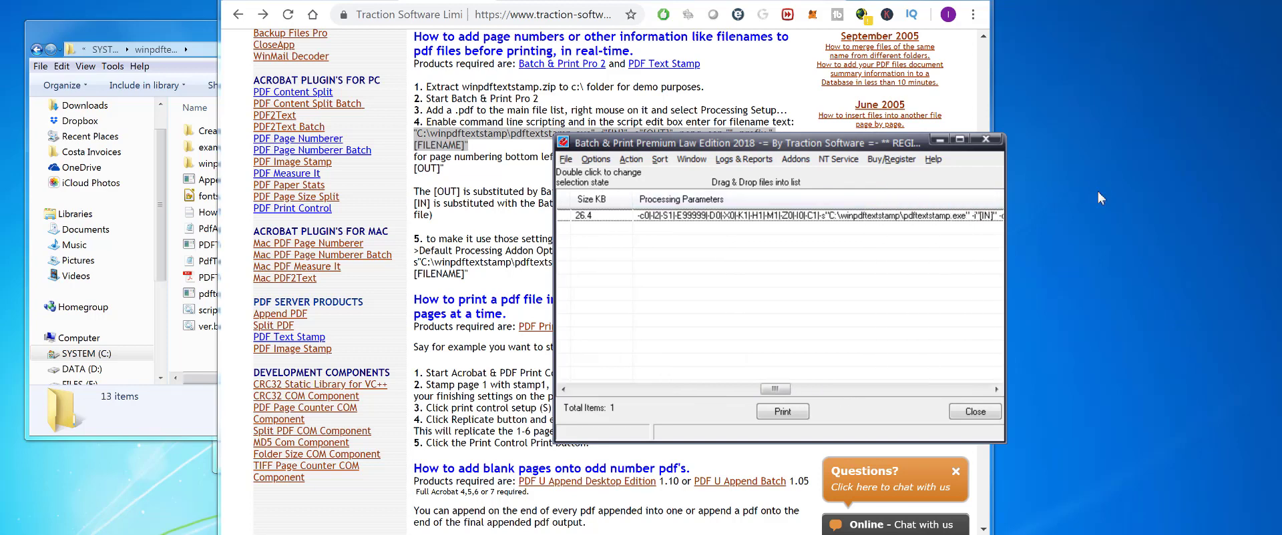
left_click_drag(828, 388, 544, 391)
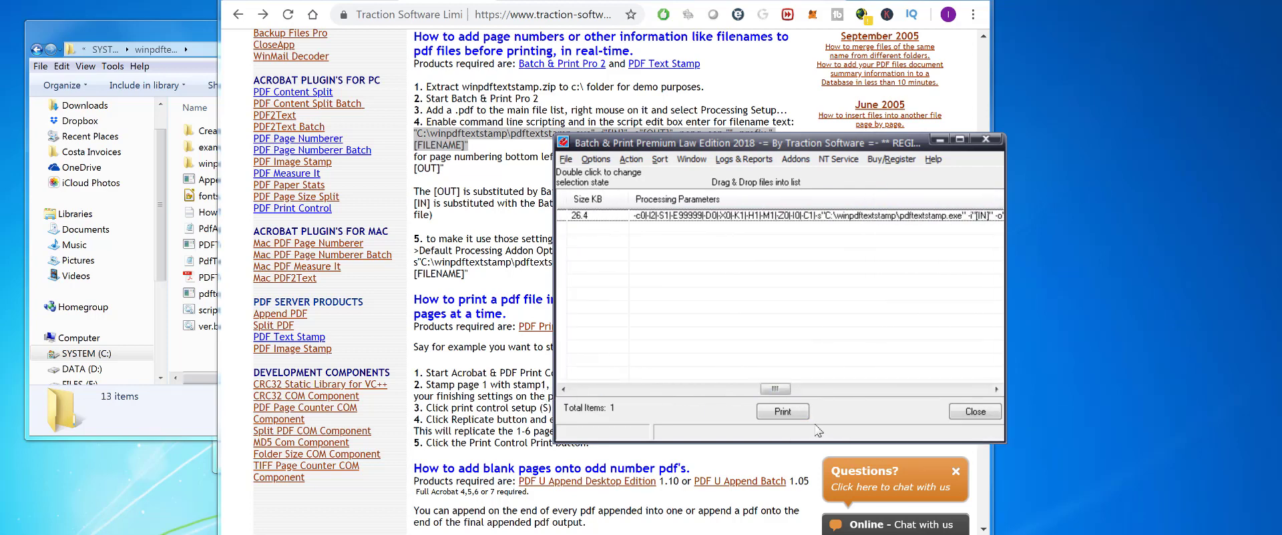
left_click_drag(787, 389, 588, 390)
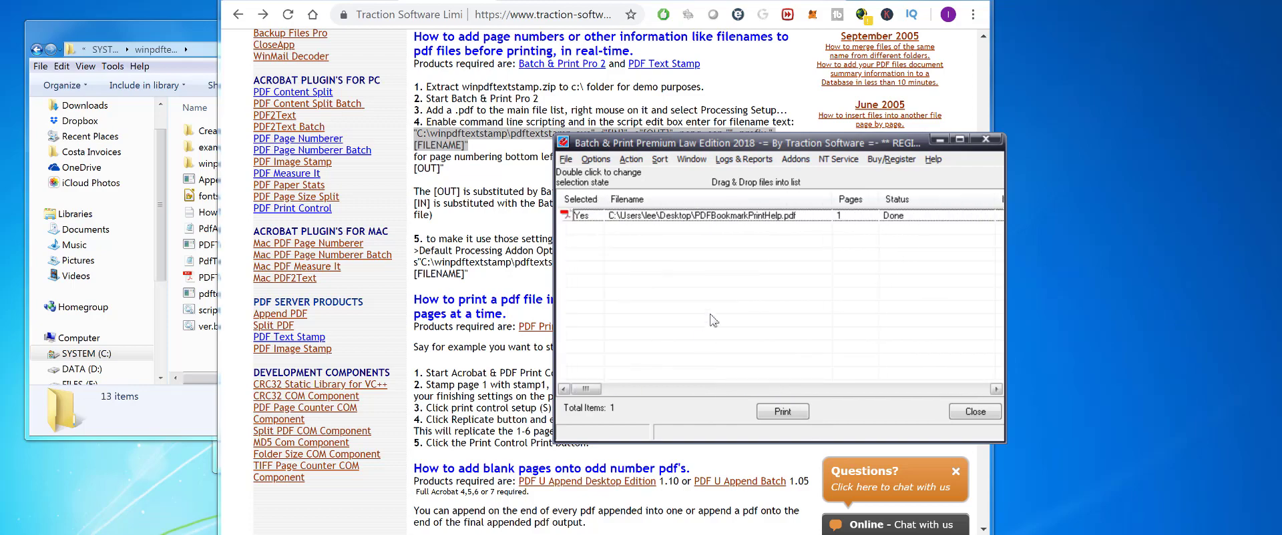
Print the listed PDF and open the output PDFBookmarkPrintHelp.xps from the ttt folder
left_click(783, 412)
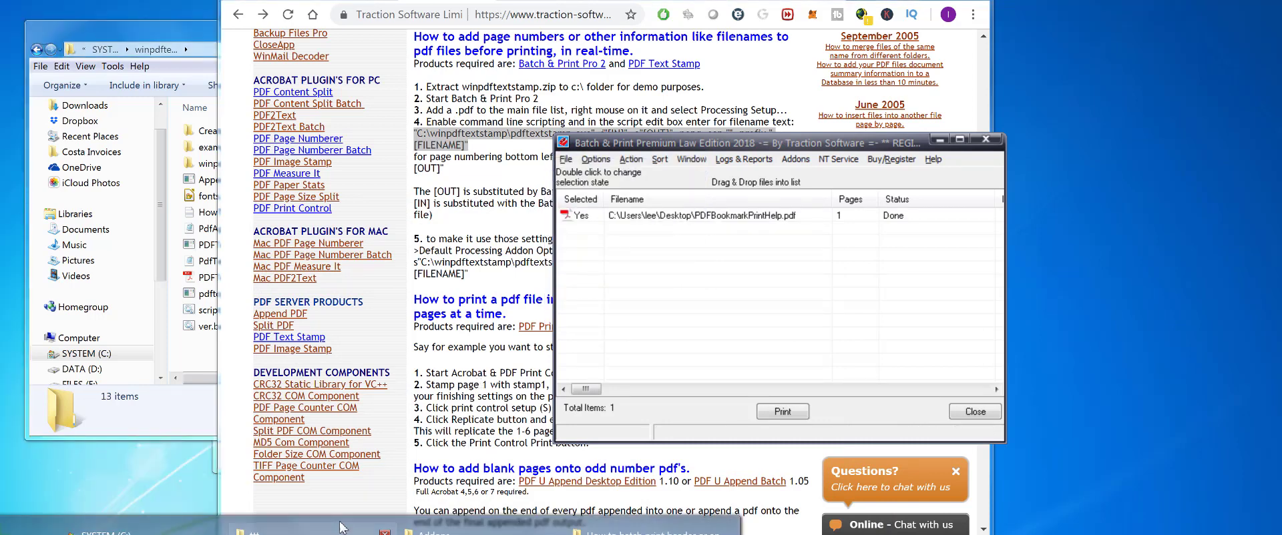
left_click(327, 519)
left_click(412, 356)
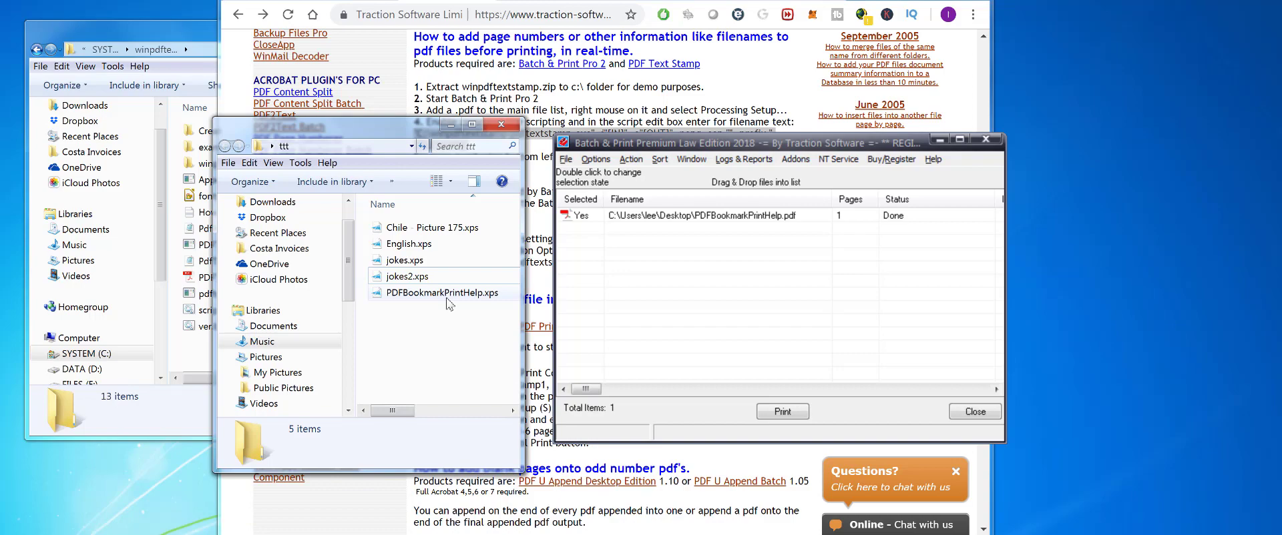
left_click(448, 294)
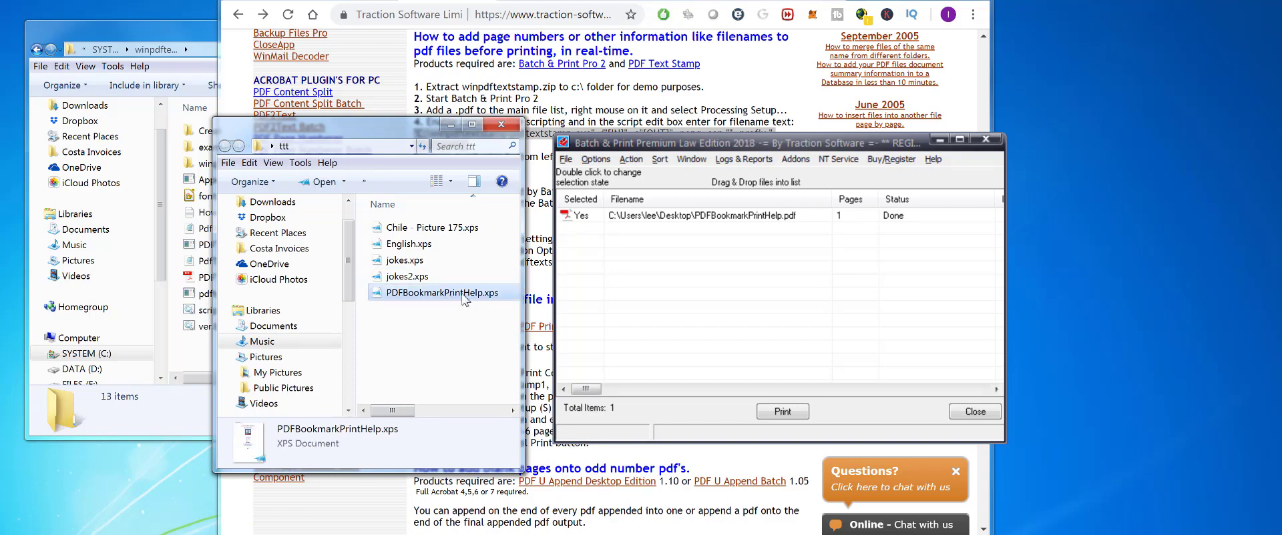
double_click(465, 294)
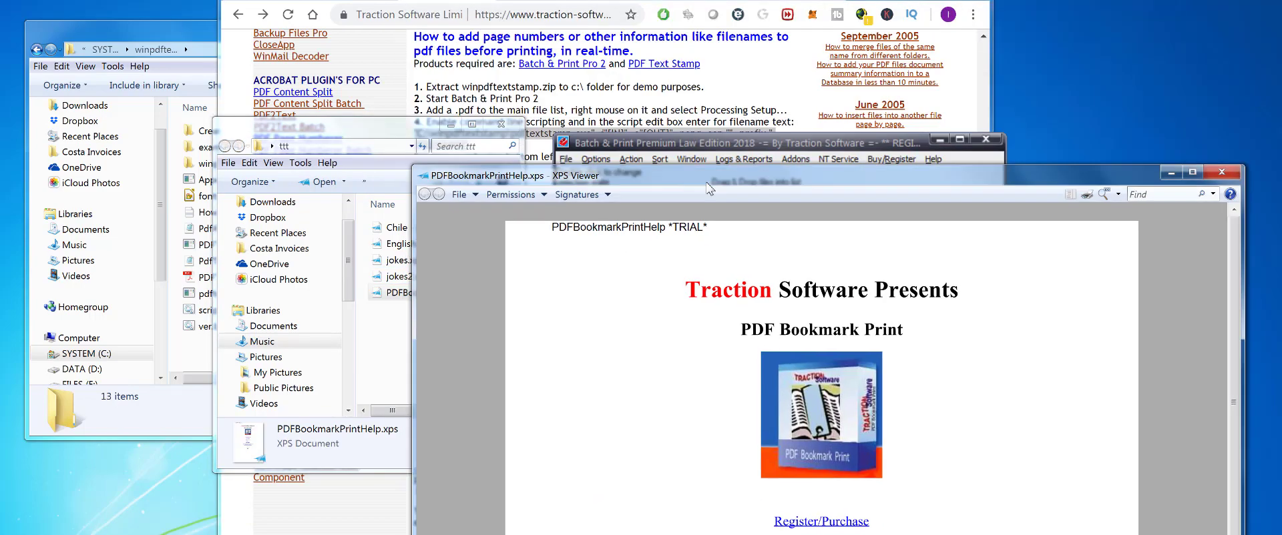
Inspect the stamped file title at the top of the XPS page and return to Batch & Print
left_click_drag(553, 231, 665, 231)
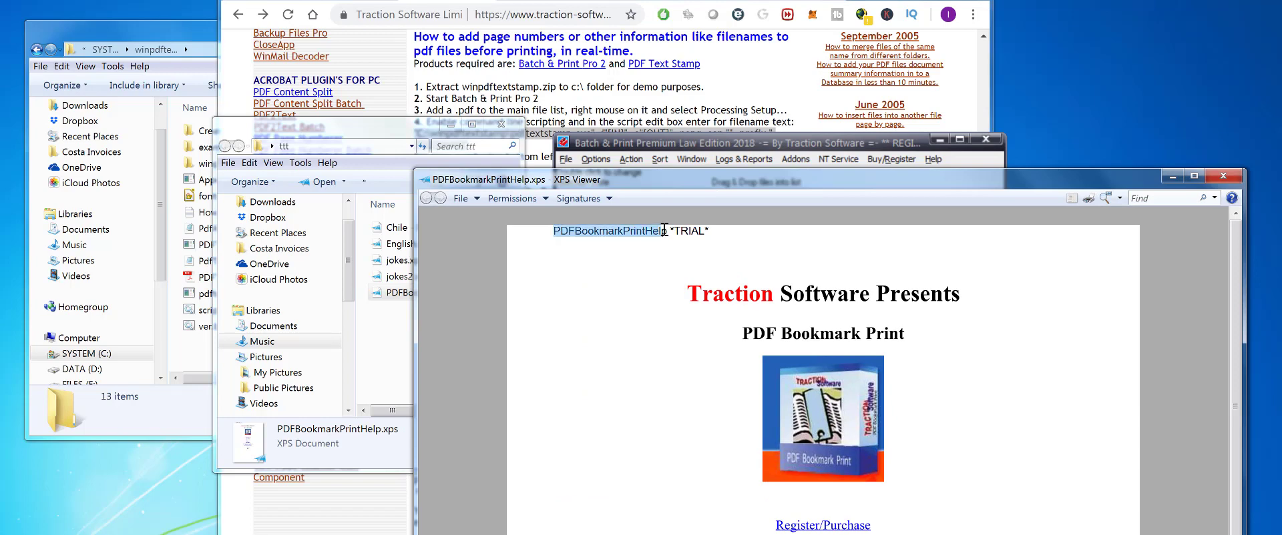
left_click_drag(689, 182, 795, 250)
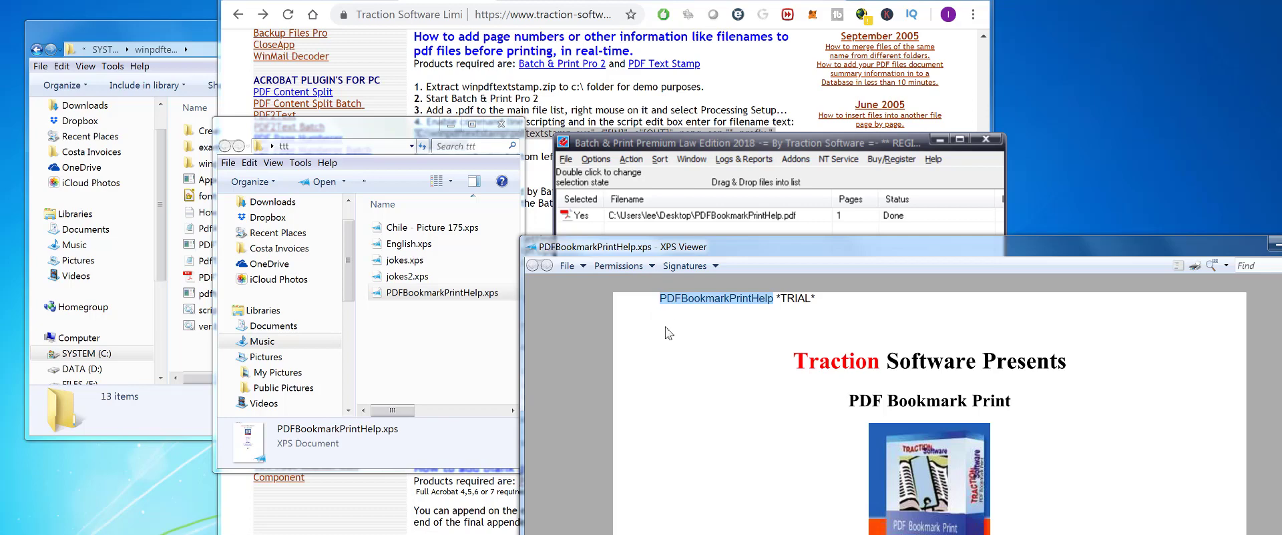
left_click(1276, 245)
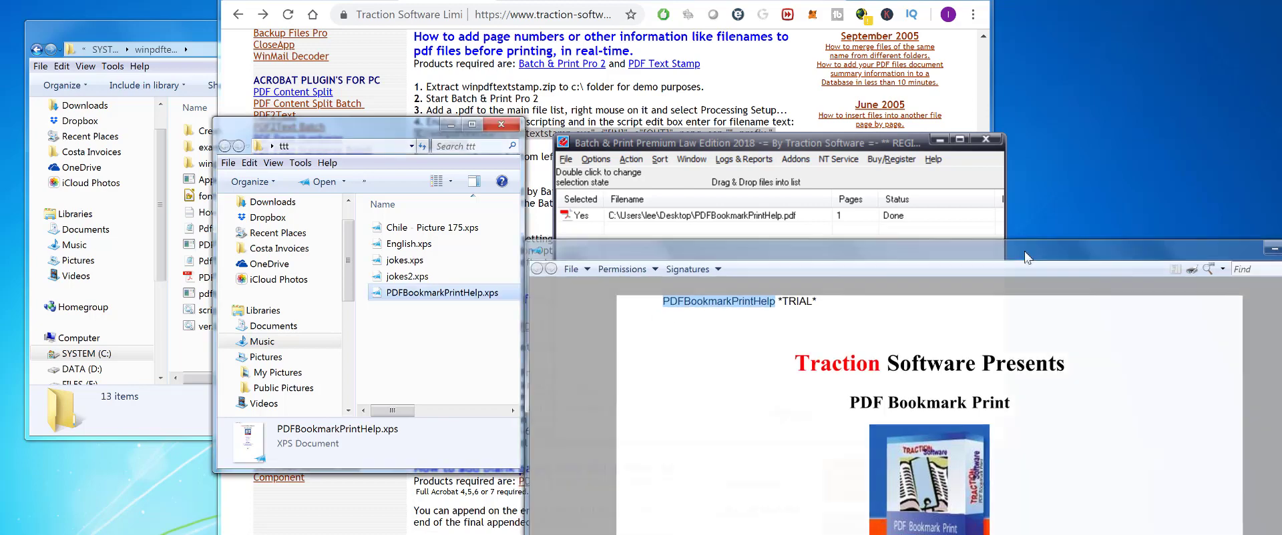
left_click(727, 260)
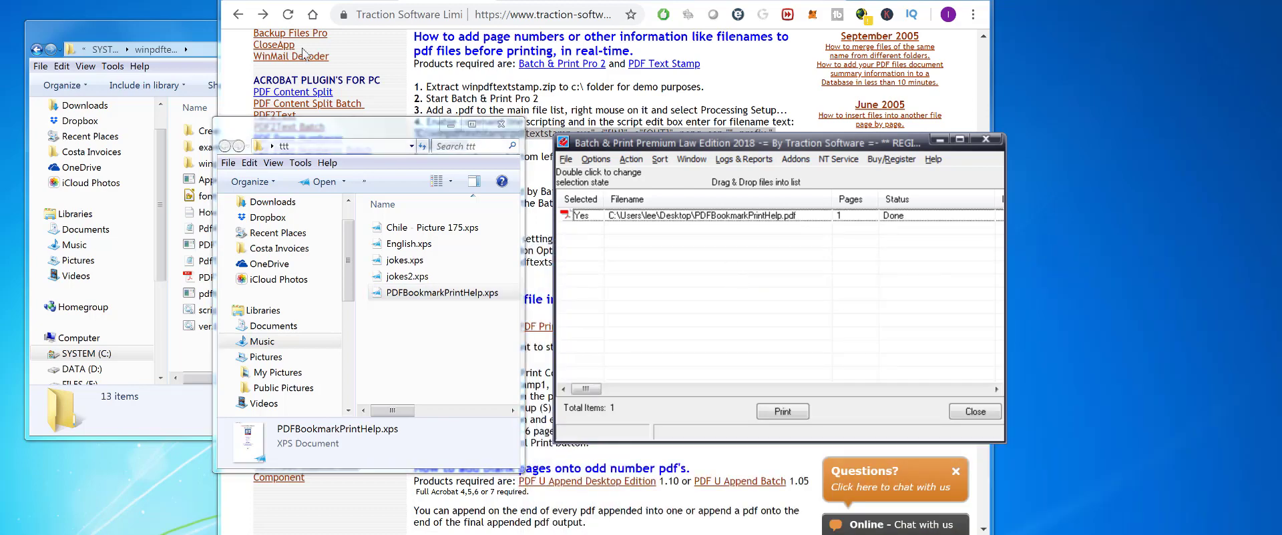
Paste the copied parameters as the default PDF Processing addon options and save them
left_click(596, 160)
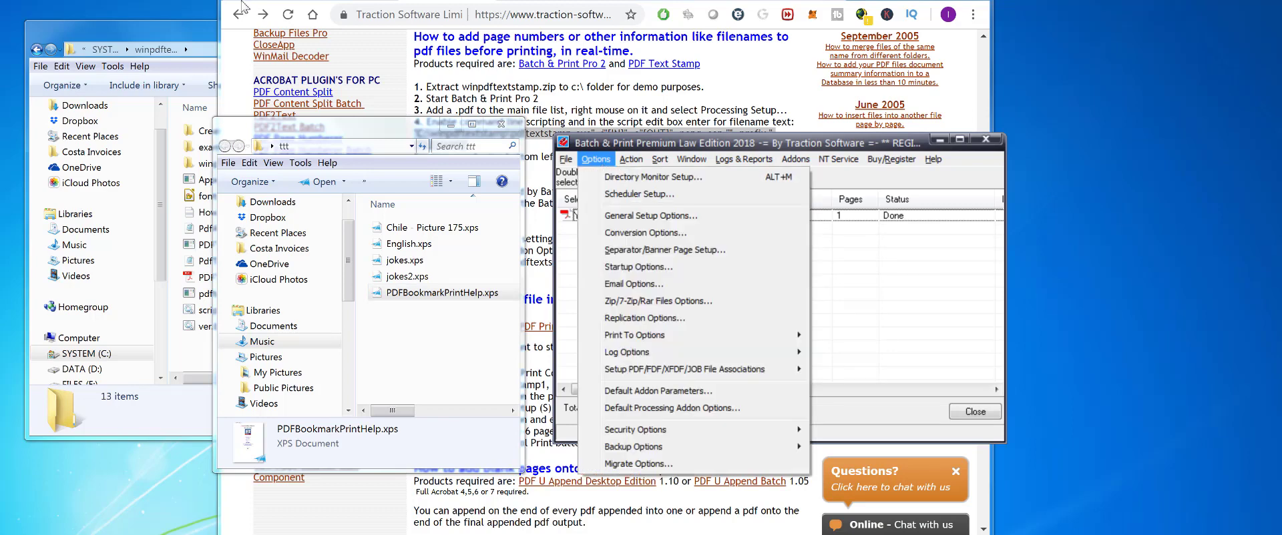
left_click(687, 408)
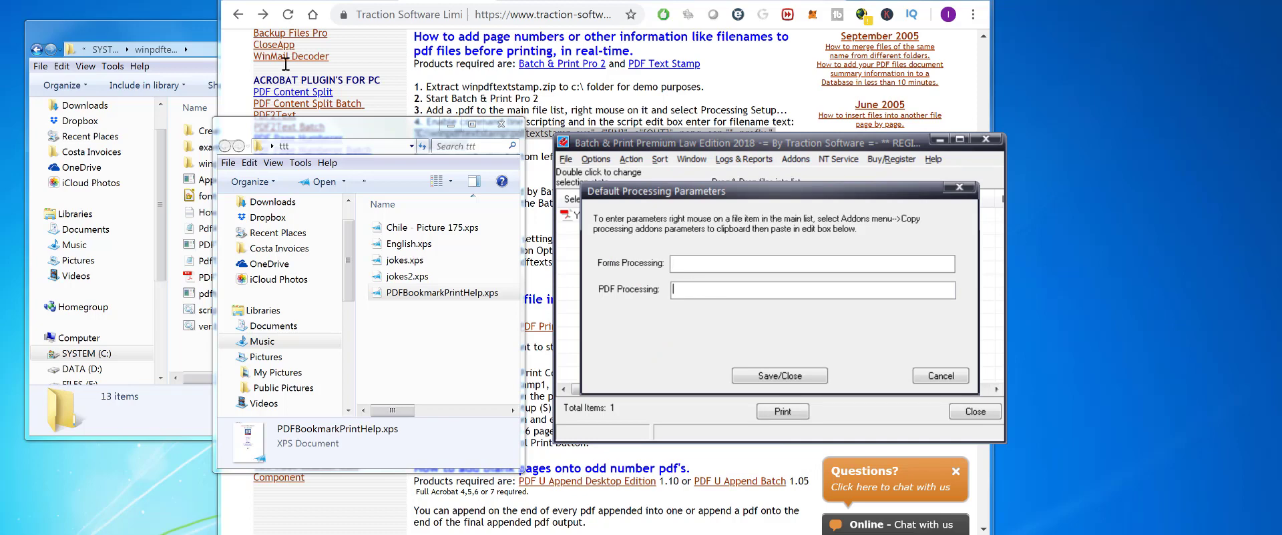
right_click(687, 289)
left_click(725, 354)
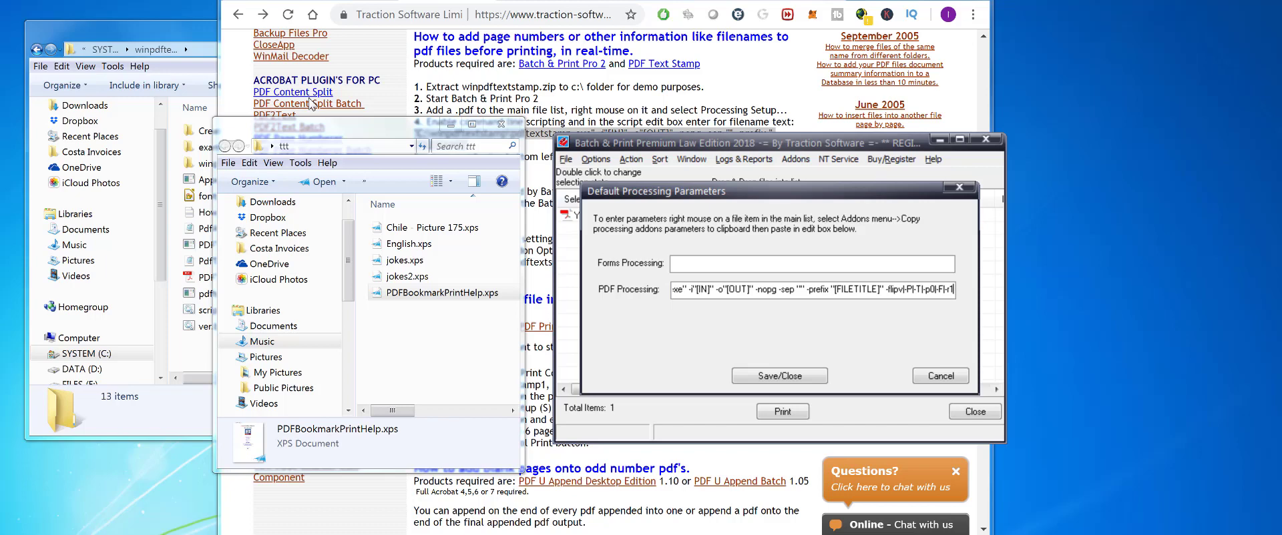
left_click(787, 376)
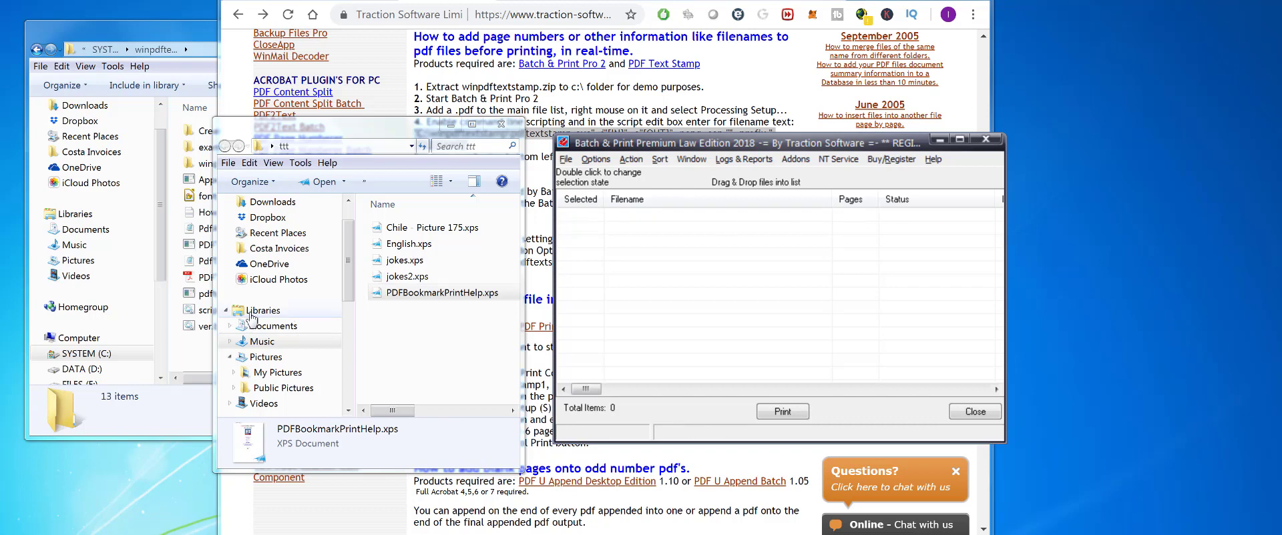
Add PDFTextStamp.pdf from the winpdftextstamp folder to the file list and print it
left_click(197, 279)
left_click_drag(223, 278, 866, 323)
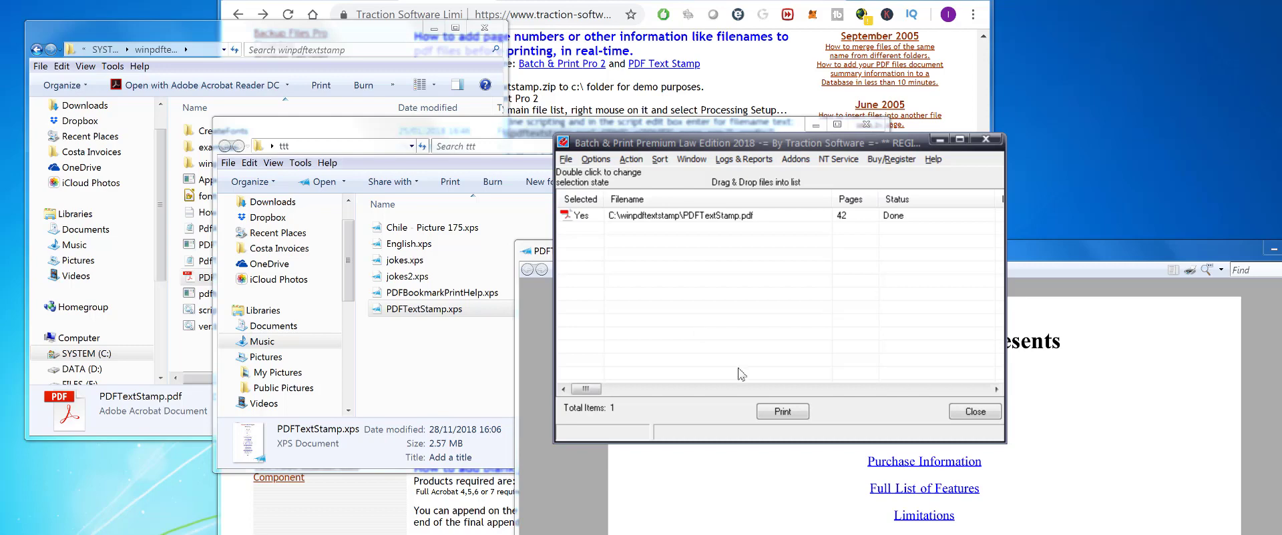
left_click(788, 412)
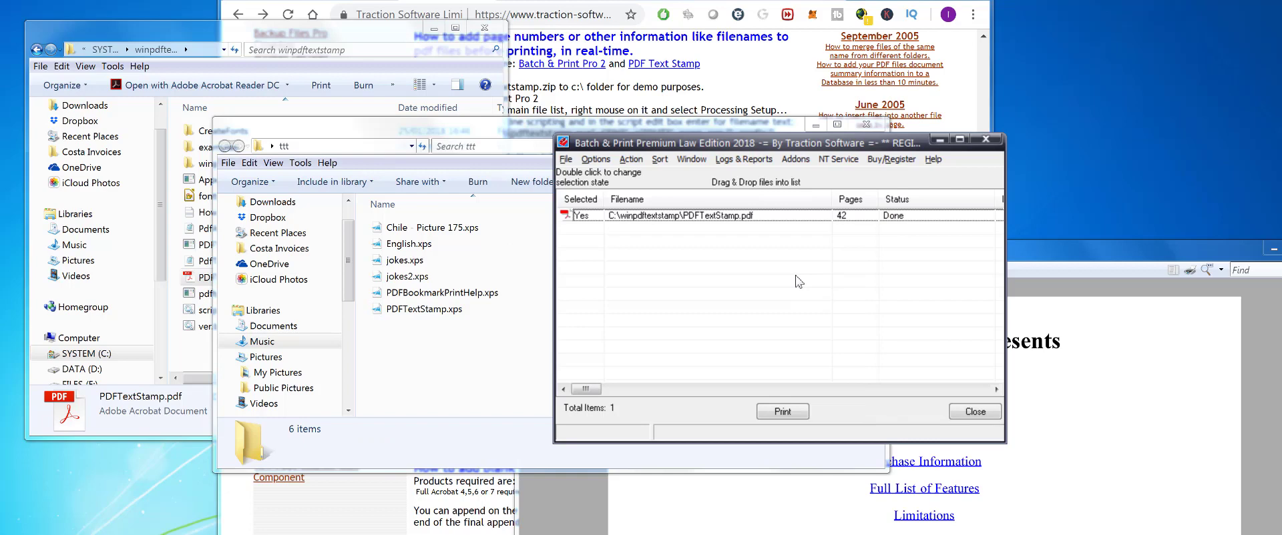
Open PDFTextStamp2.xps from the ttt folder and highlight the file title stamped at the top of its page
left_click(470, 362)
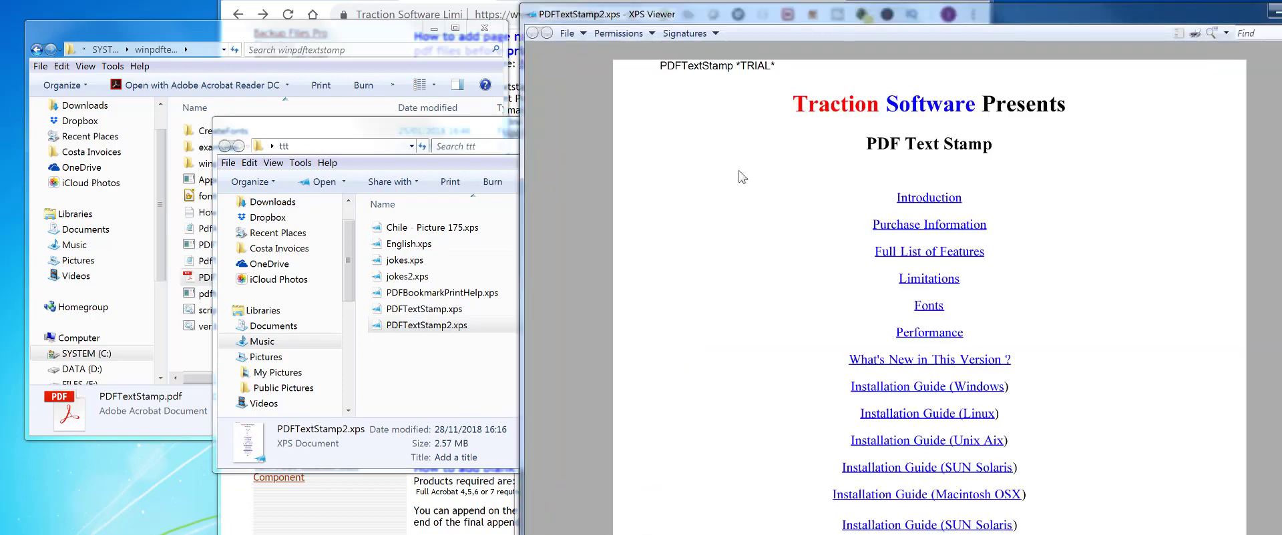
left_click_drag(661, 66, 733, 67)
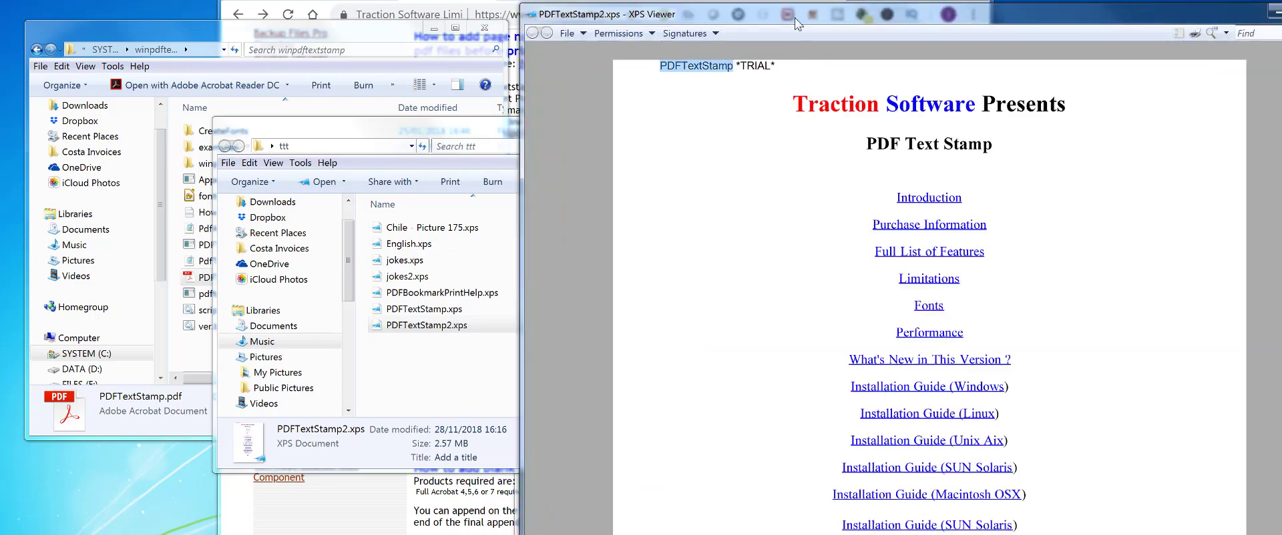
left_click_drag(797, 18, 620, 3)
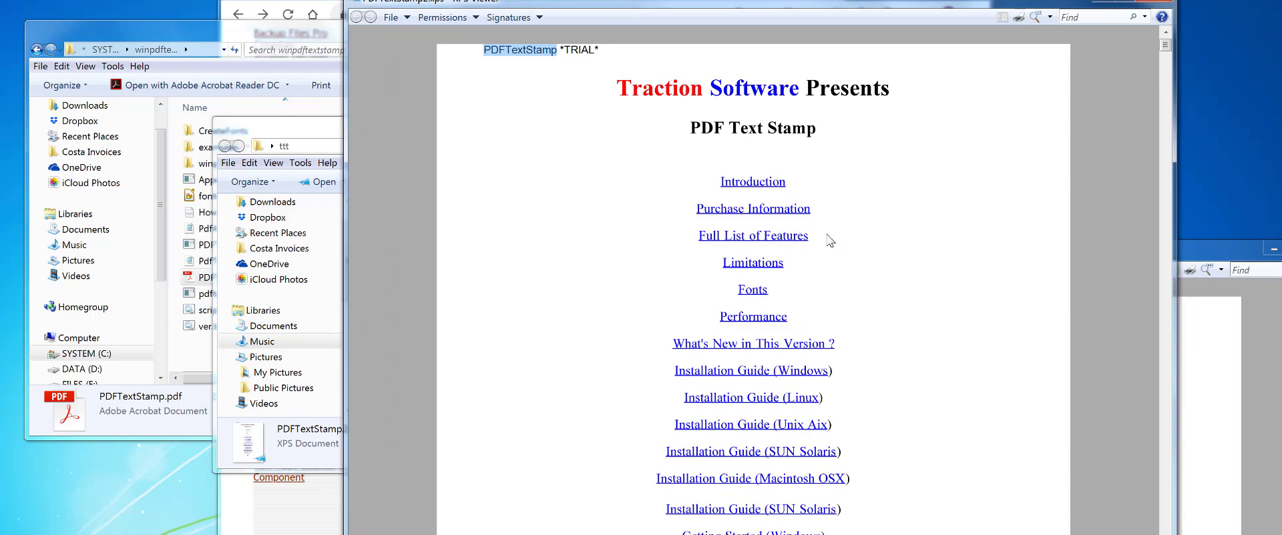